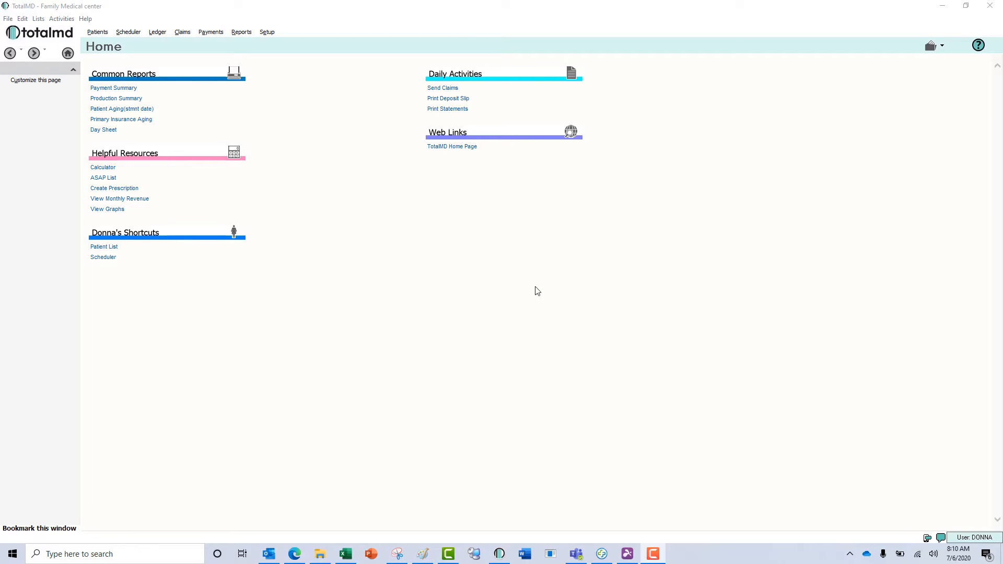
From Setup, open the insurance plan list and begin a new blank insurance plan.
click(268, 33)
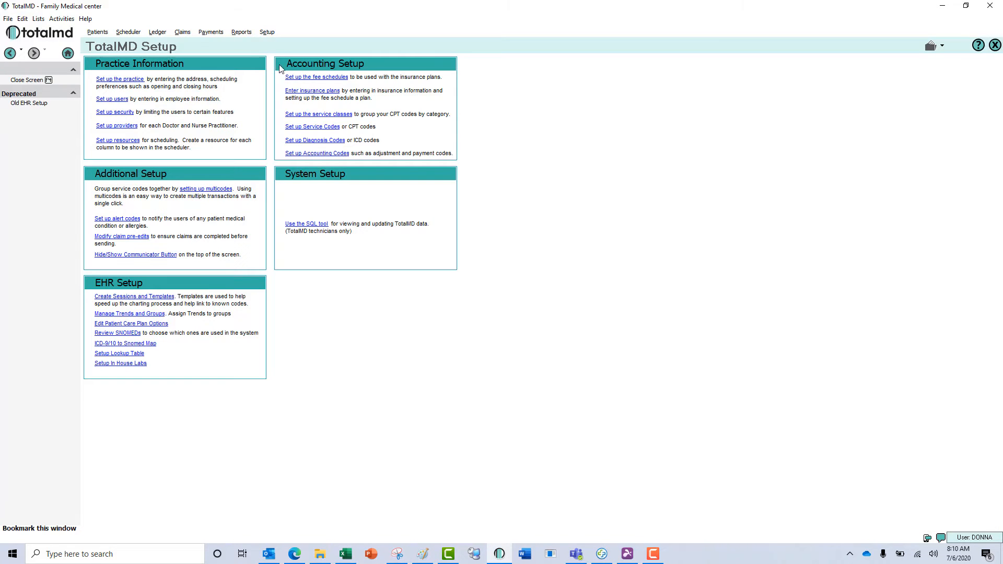
click(336, 94)
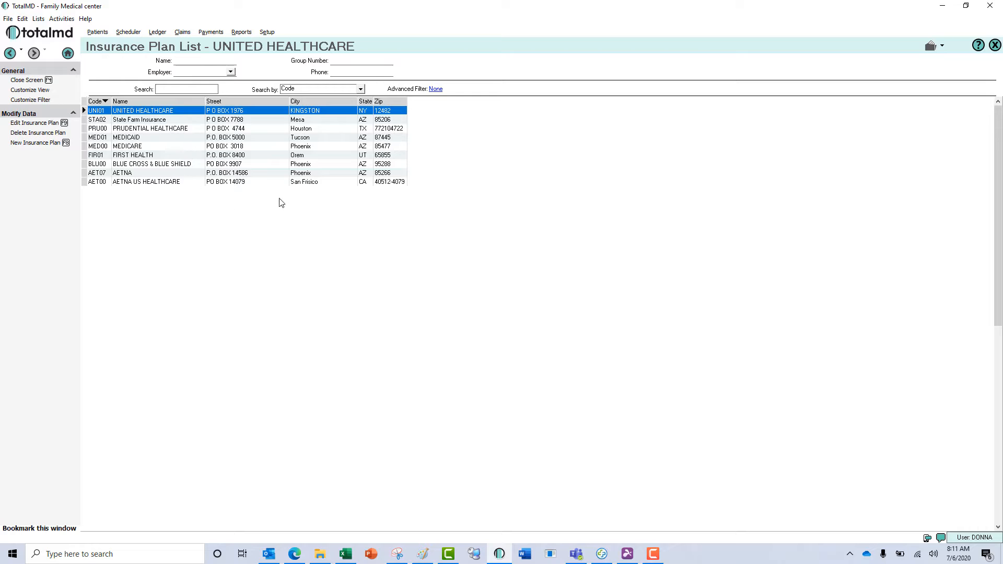
click(237, 138)
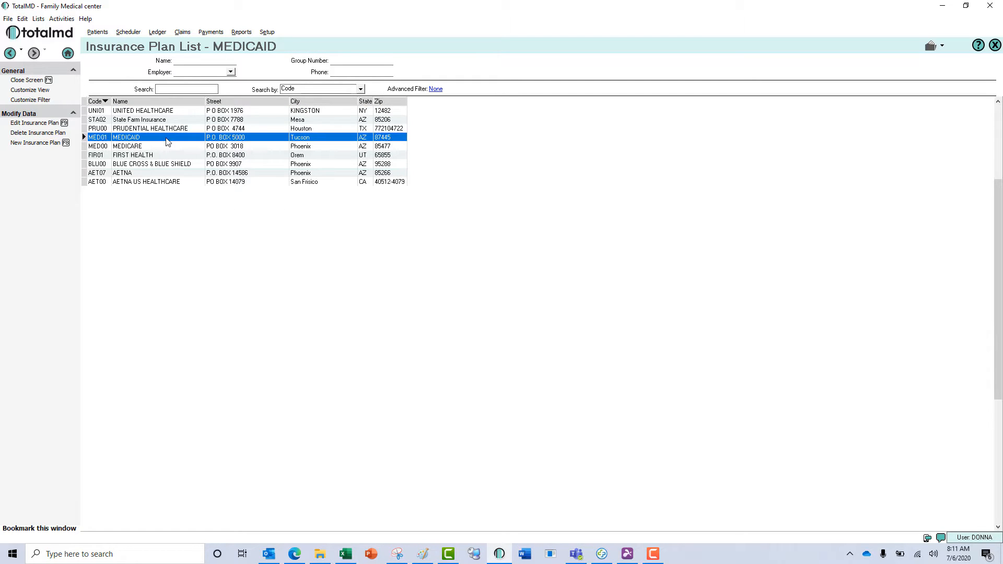
click(46, 144)
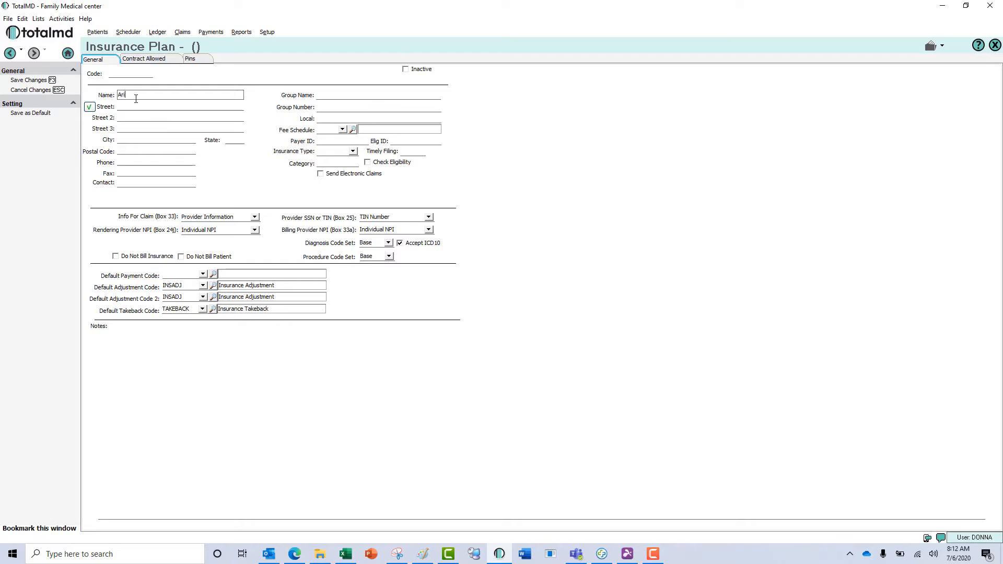
Name the plan 'Arizona Foundation For Medical Care' with street 2700 N Central Ave, Ste 810.
text(zona Foundation For Medical Care)
key(Tab)
text(2700)
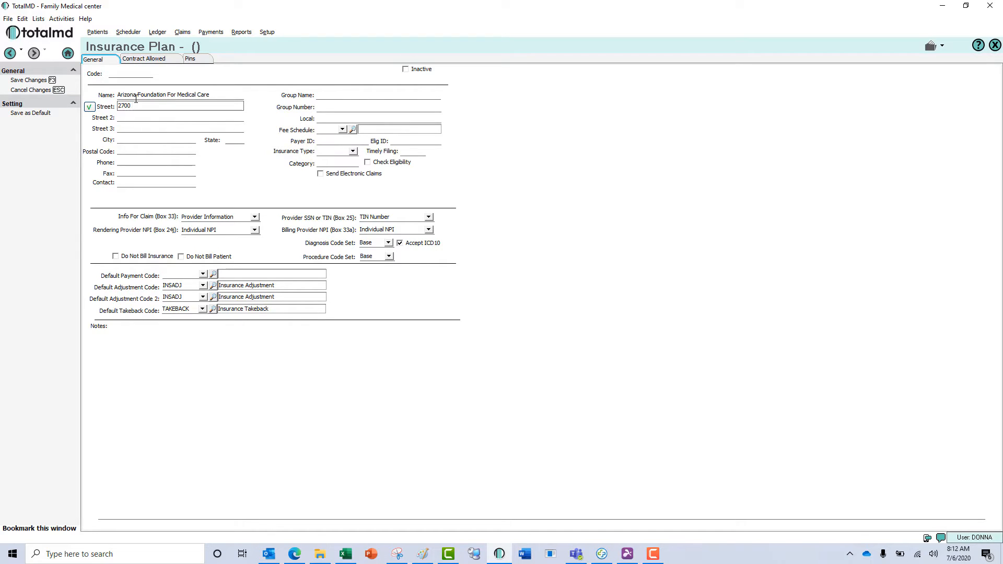
text( N Central Ave)
key(Tab)
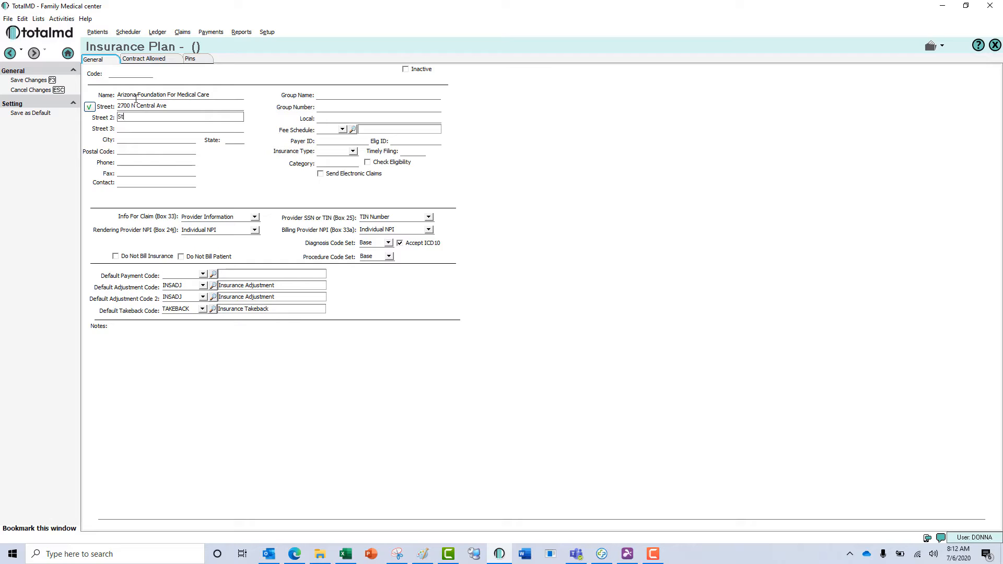
text(Ste 810)
key(Tab)
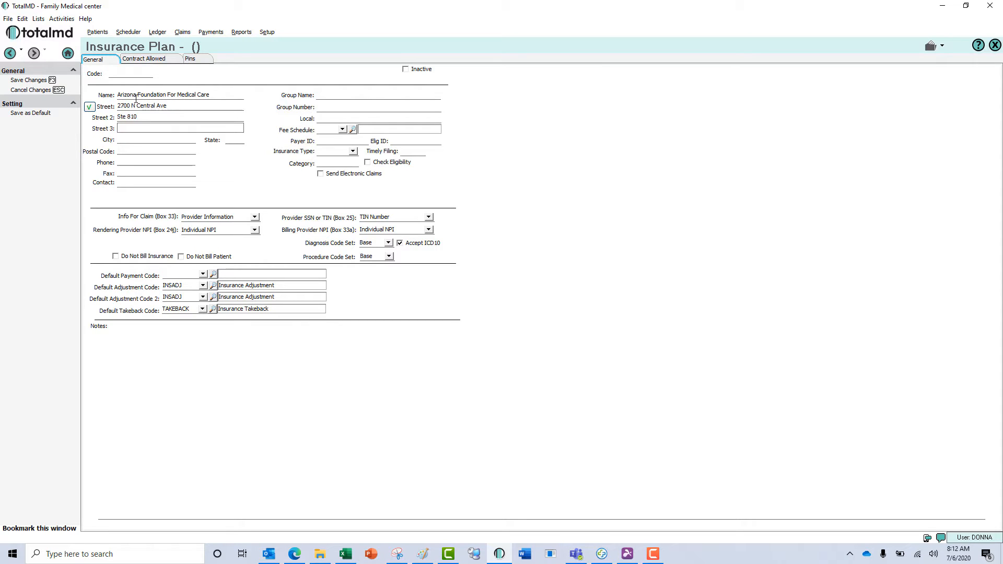
key(Tab)
text(Phoe)
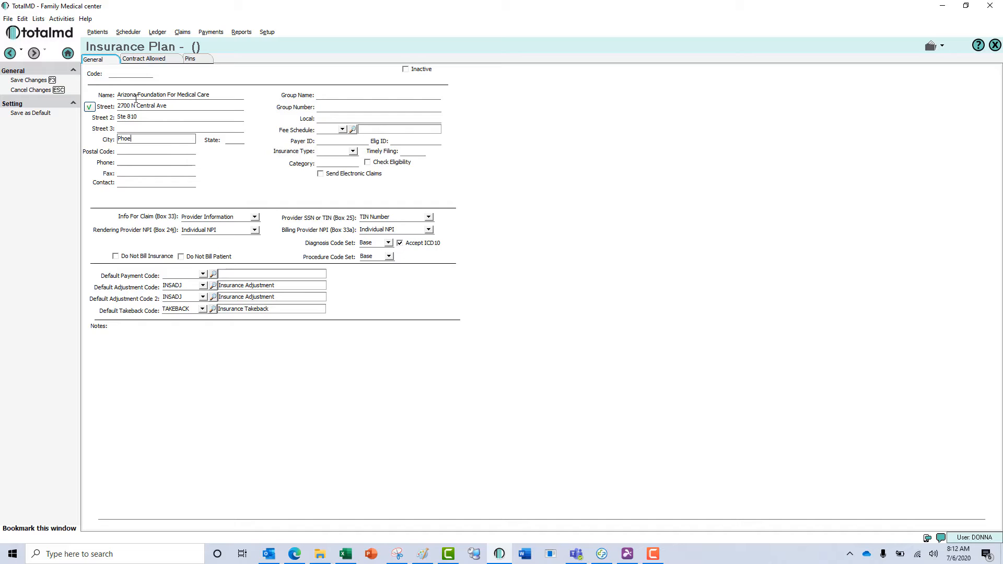
text(nix)
key(Tab)
text(AZ)
key(Tab)
text(85004-1153)
key(BackSpace)
text(62)
click(164, 161)
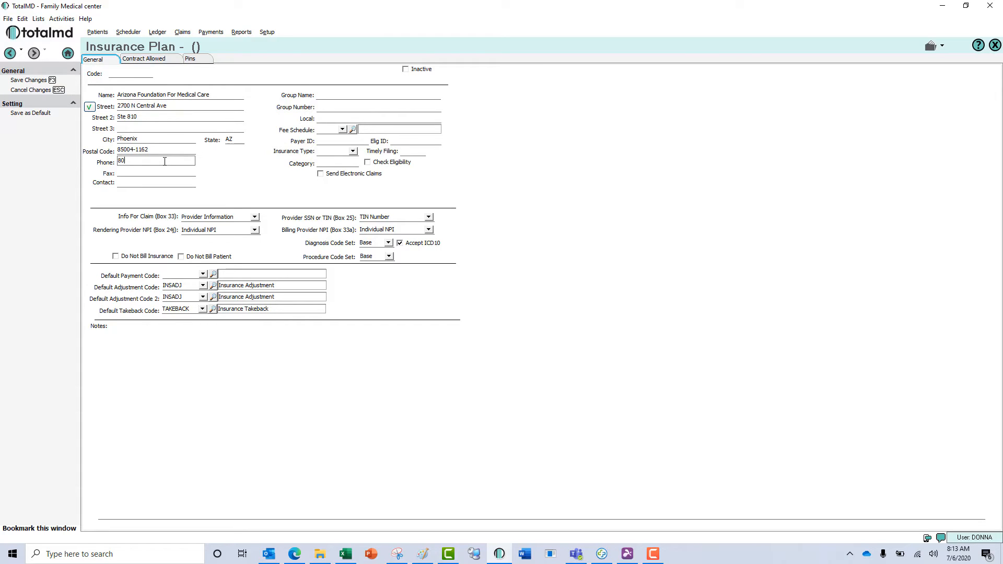
Finish the phone entry, skip the group fields, and choose the Medicaid fee schedule.
click(336, 95)
click(336, 106)
click(341, 118)
click(342, 130)
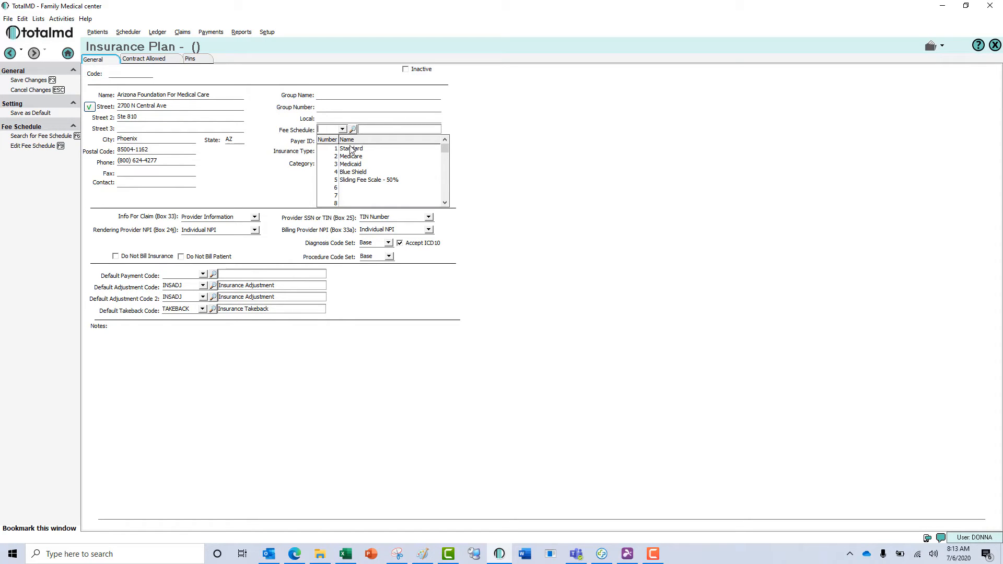
click(360, 164)
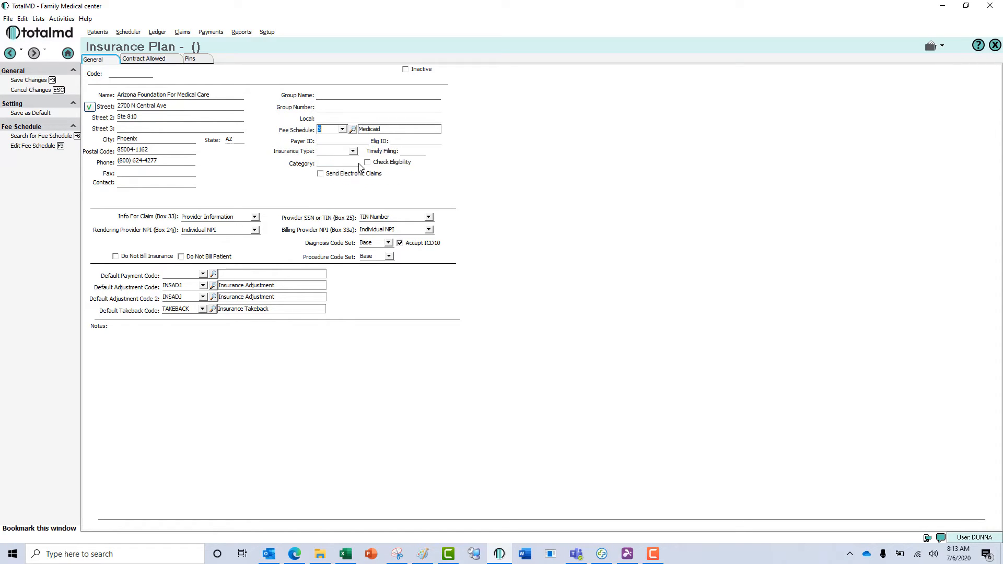
Set payer ID and eligibility ID to 86062, insurance type Medicaid, and timely filing 180.
click(344, 140)
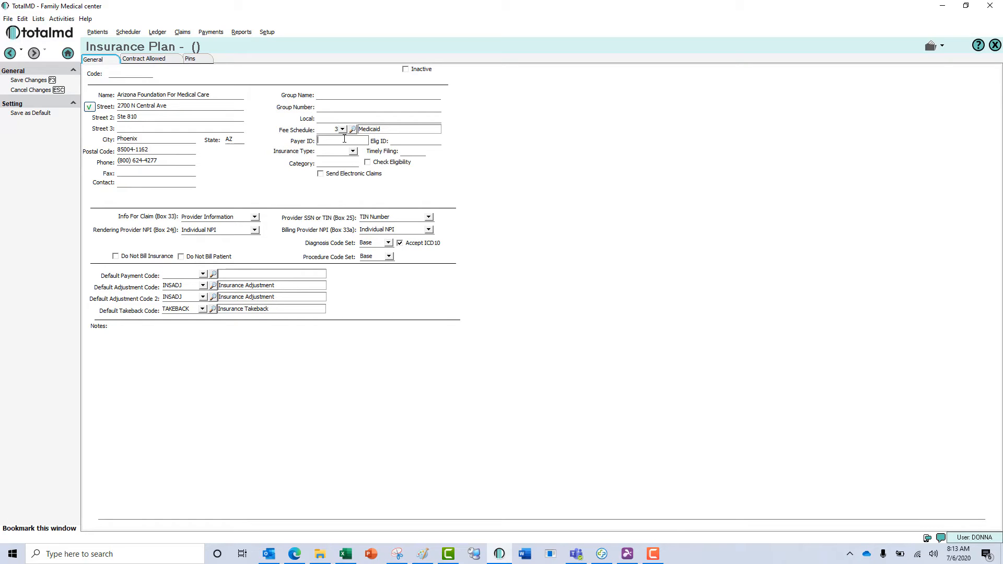
text(86062)
key(Tab)
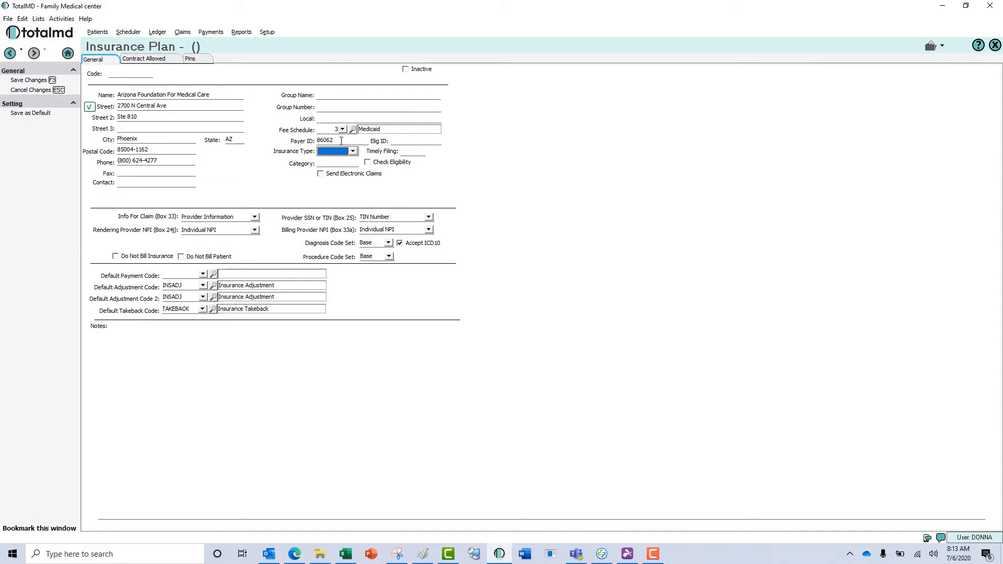
click(403, 140)
text(86062)
click(352, 151)
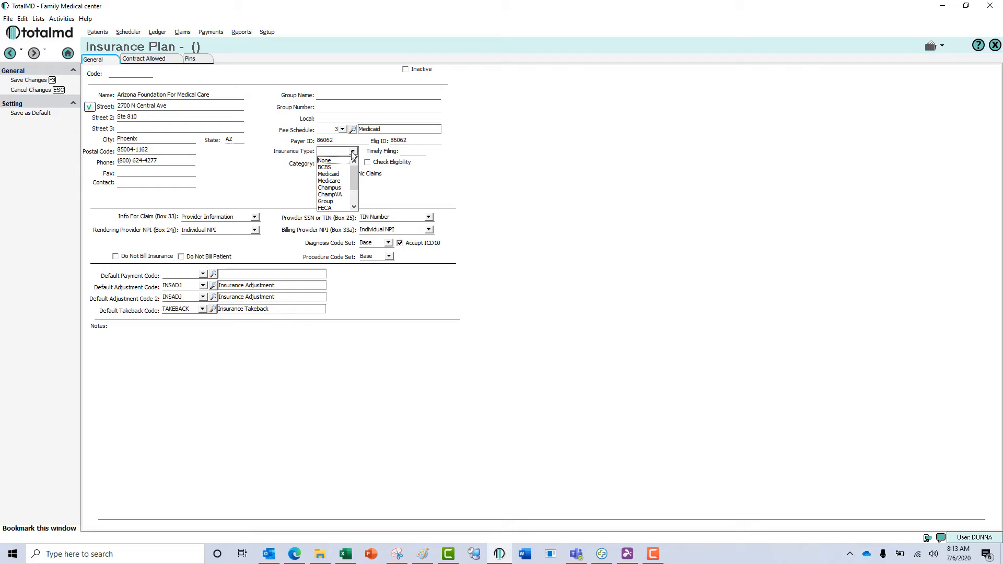
click(340, 174)
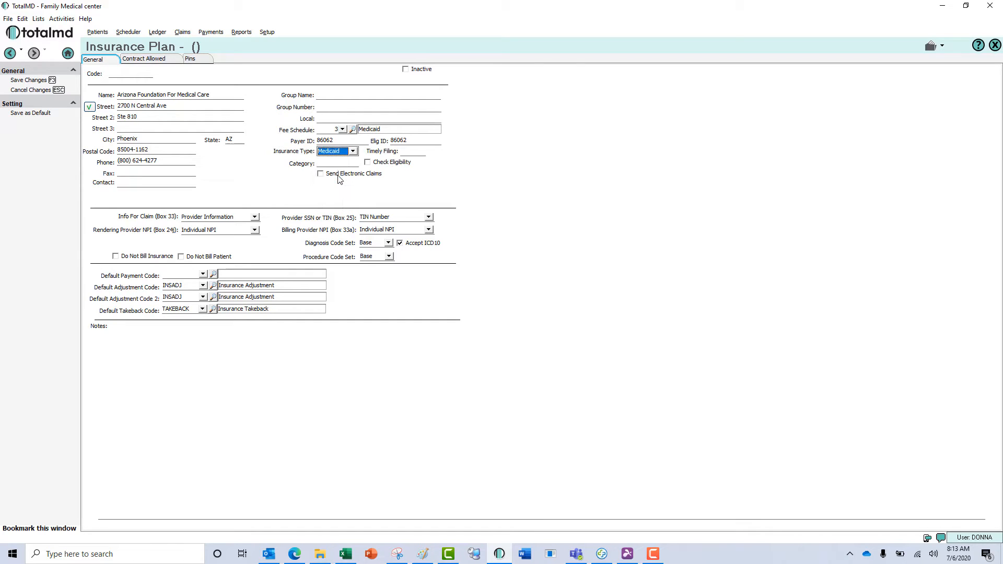
click(408, 152)
text(180)
click(350, 163)
Enable eligibility checking and electronic claims using the EDI00 claim submission module.
click(367, 163)
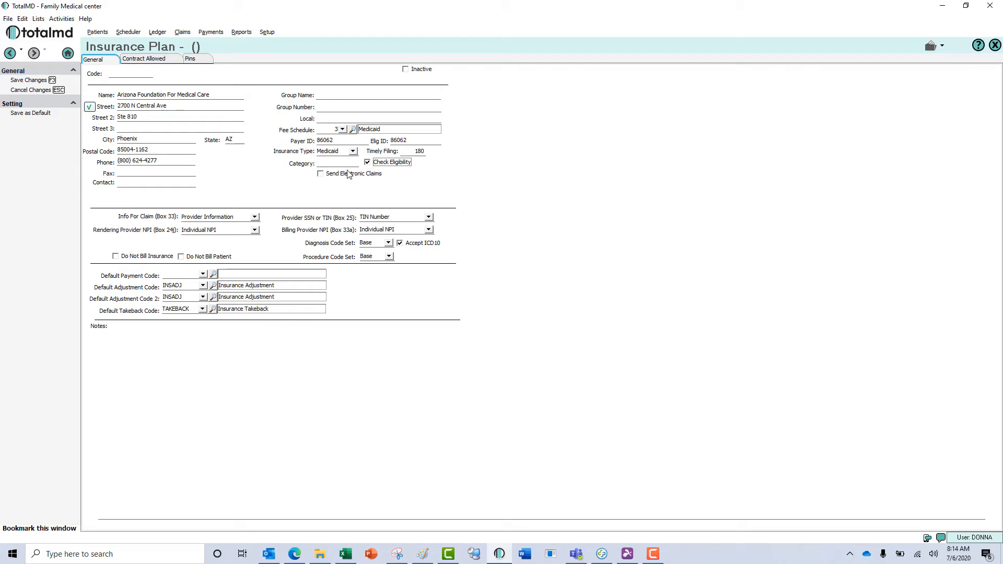
click(321, 174)
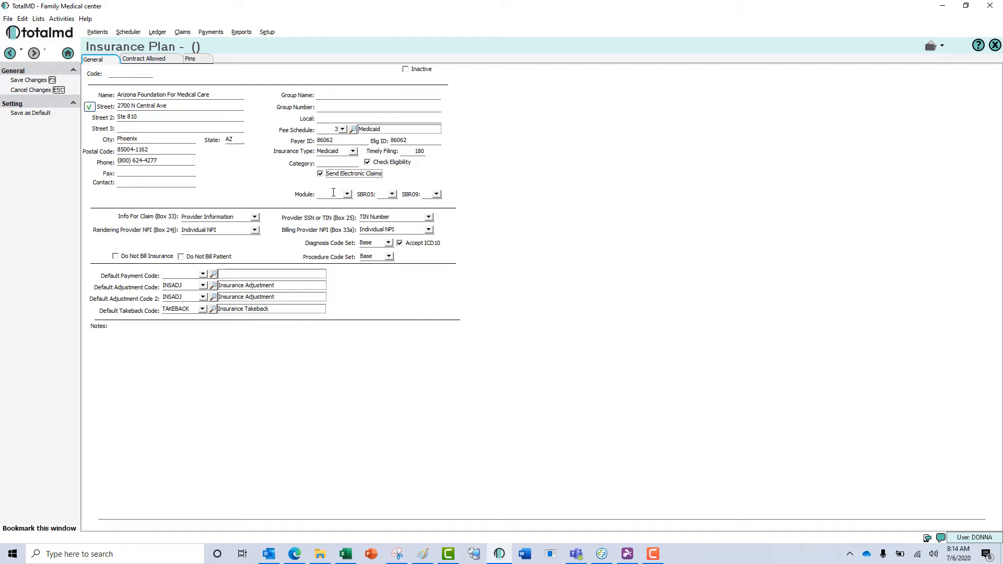
click(348, 195)
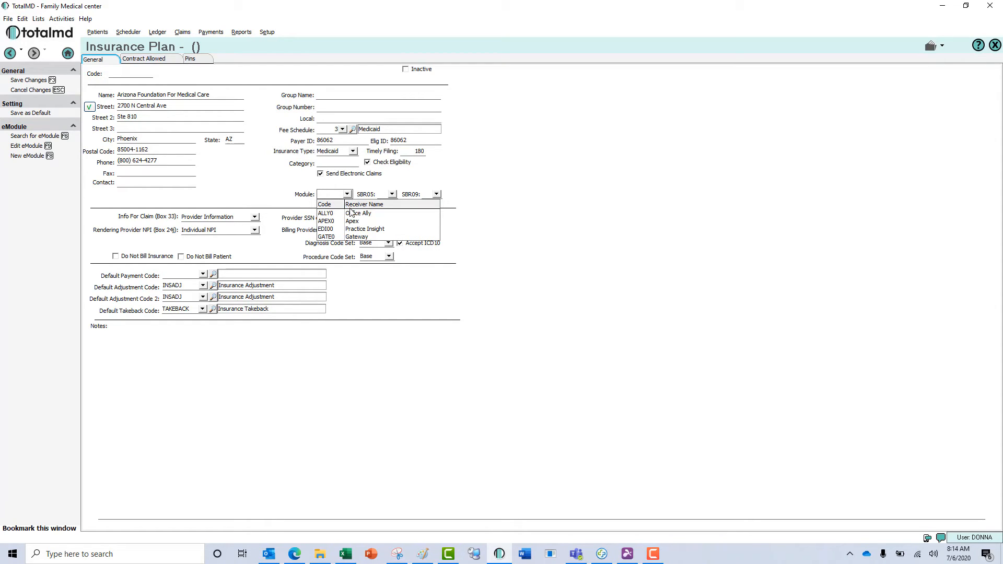
click(384, 228)
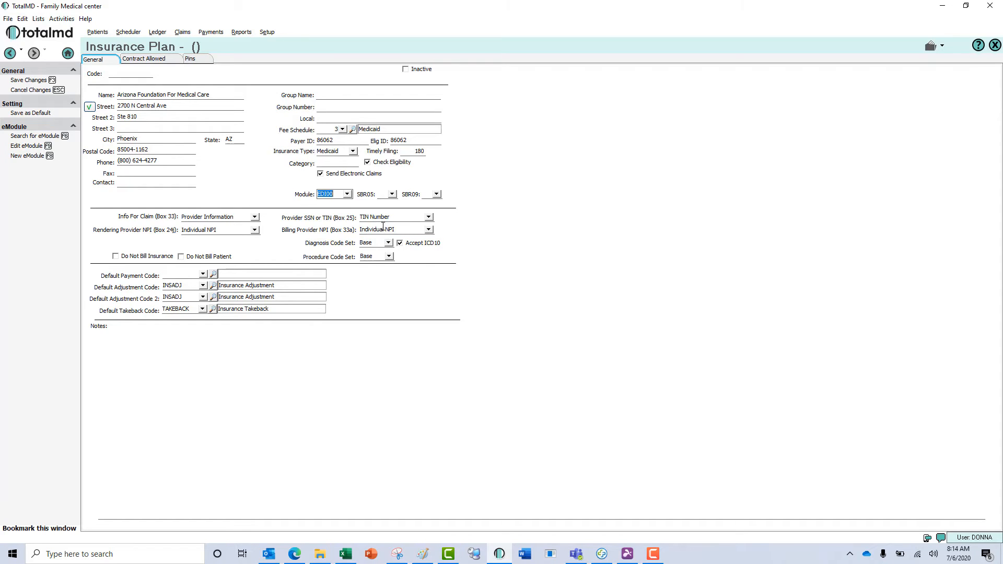
Check the SBR05 choices, then set the SBR09 claim filing indicator to MC - Medicaid.
click(393, 194)
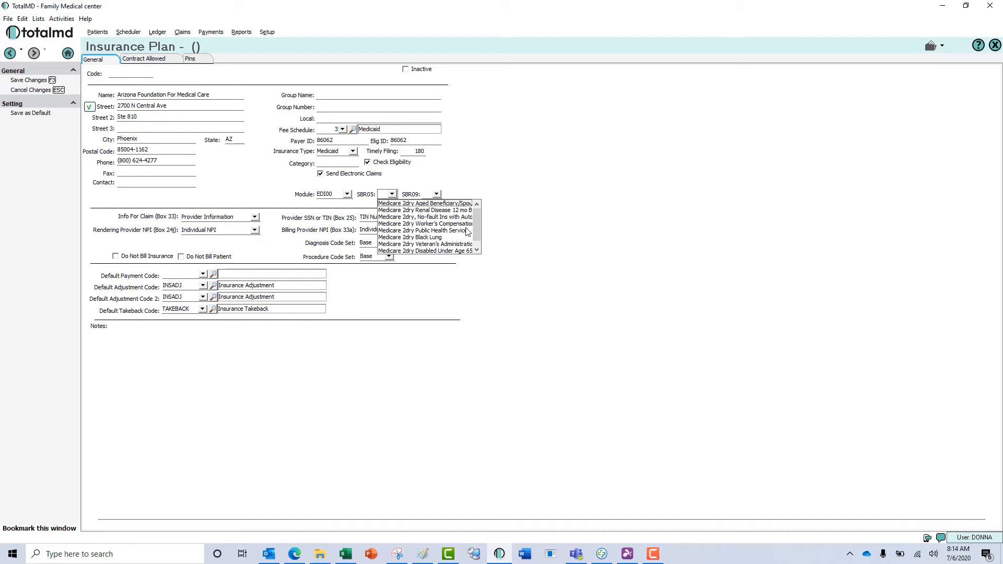
drag(477, 225, 476, 241)
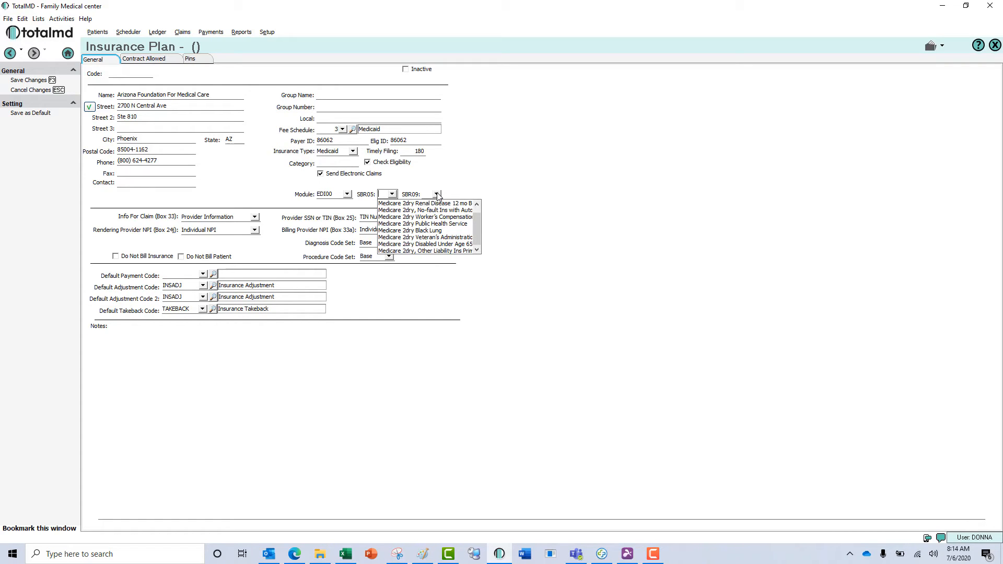
click(437, 194)
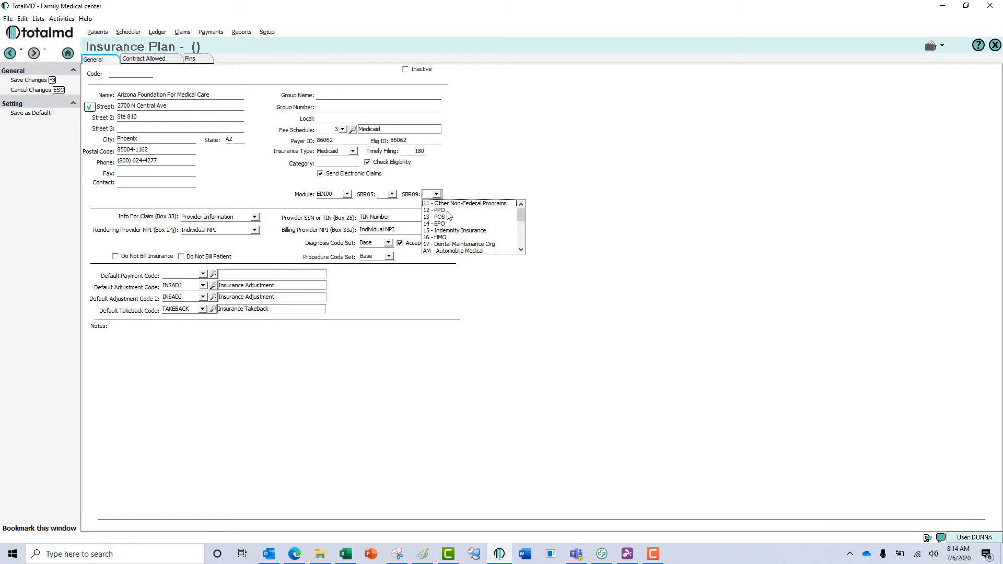
mouse_move(522, 217)
mouse_down()
mouse_move(526, 247)
mouse_move(529, 223)
mouse_move(524, 236)
mouse_up()
click(469, 238)
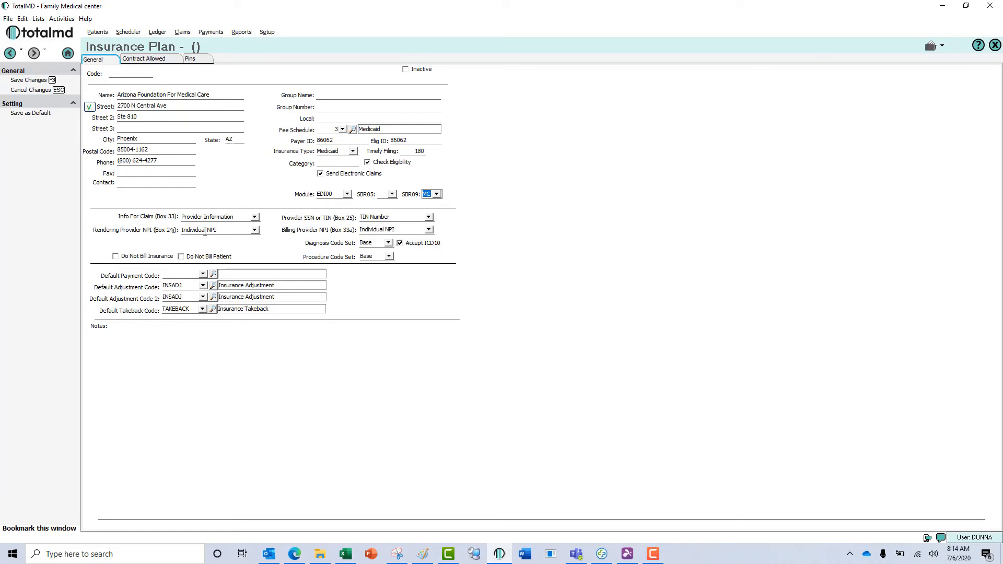
Set Box 33 to Practice Information, Box 25 to TIN Number, Box 33a to Group NPI, and diagnosis code set Base.
click(254, 217)
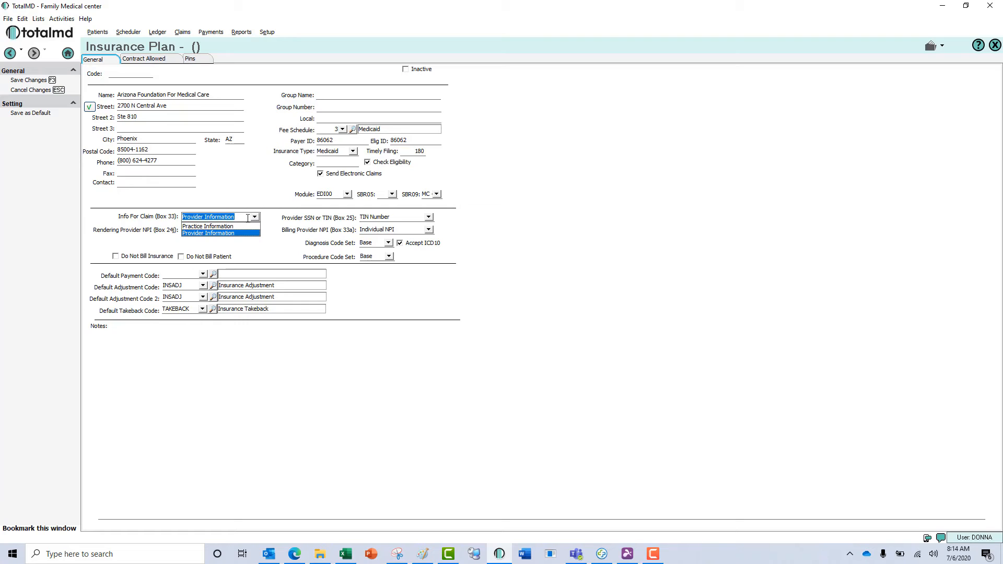
click(241, 227)
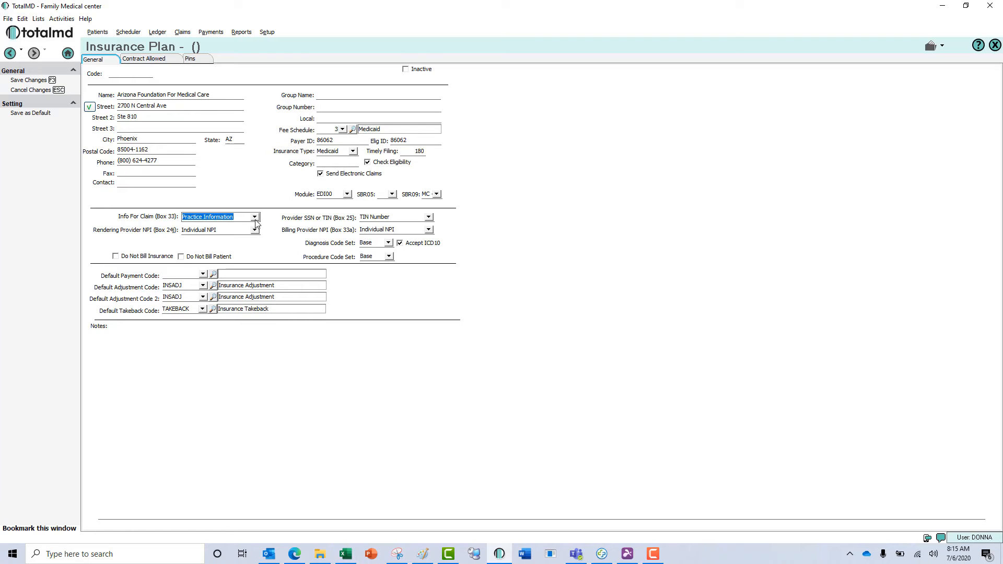
click(255, 217)
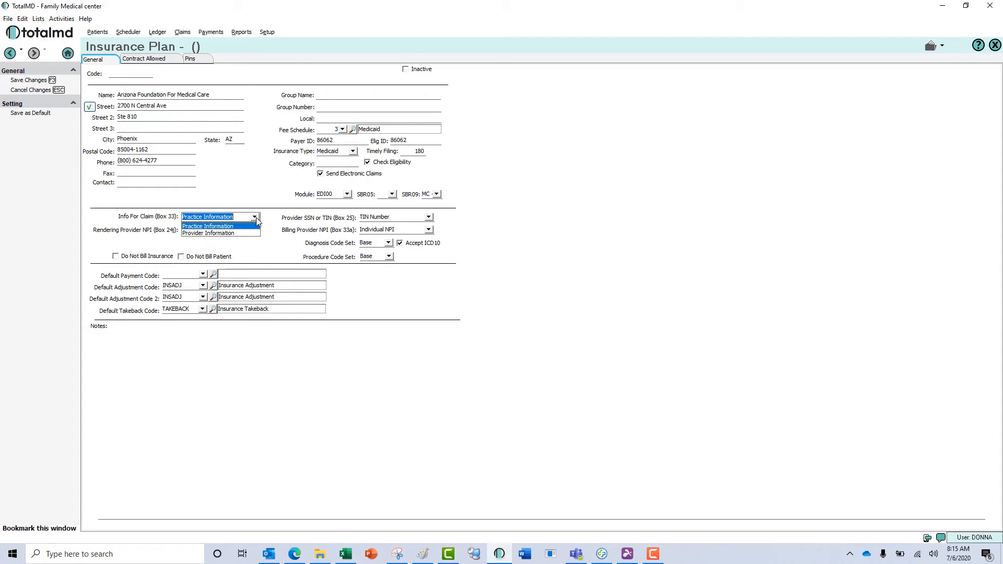
click(254, 225)
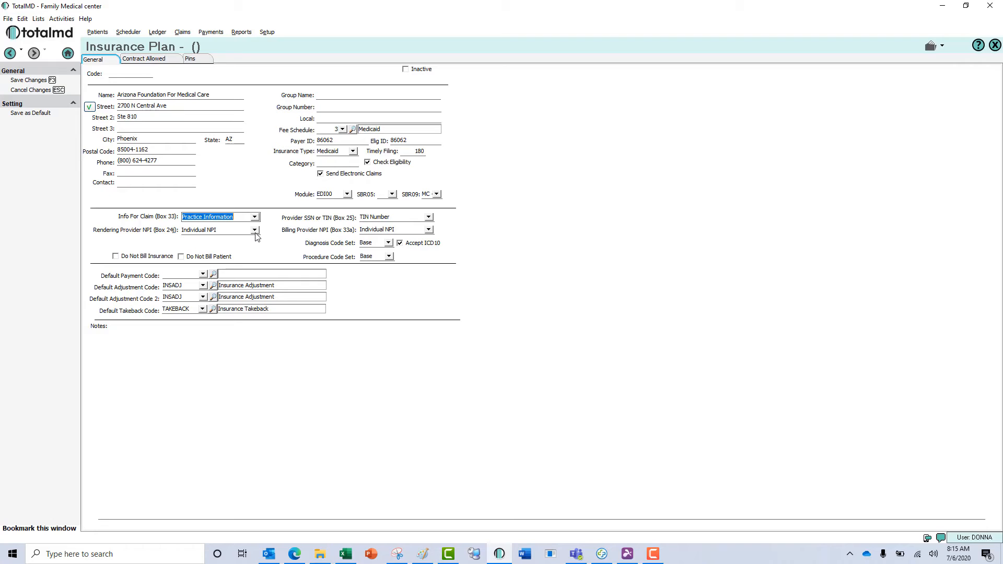
click(429, 218)
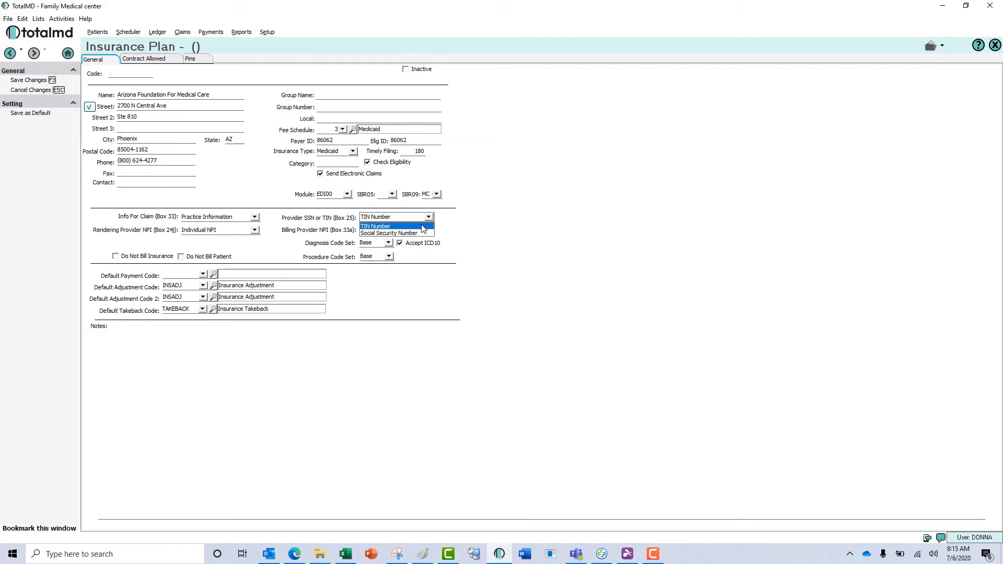
click(423, 227)
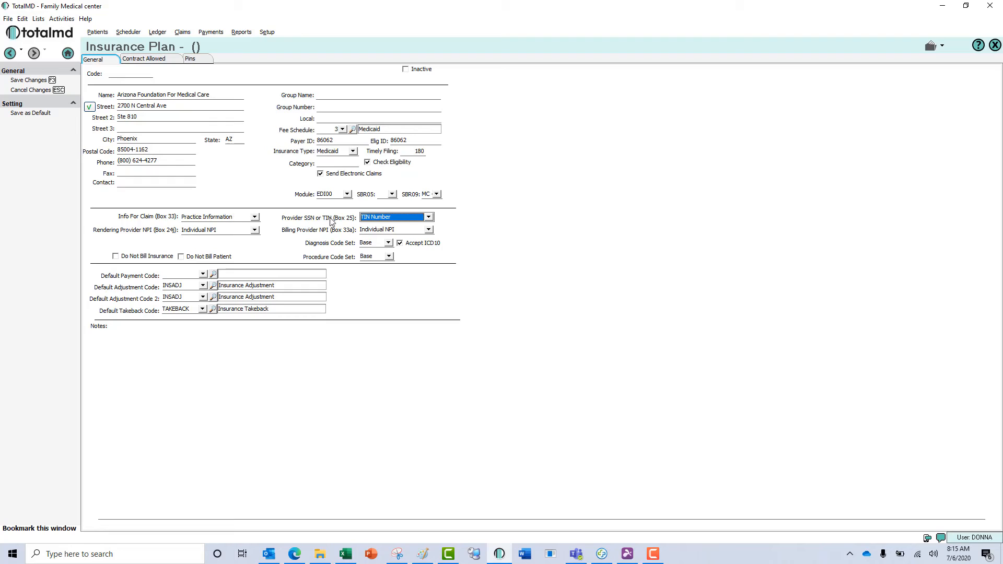
click(428, 229)
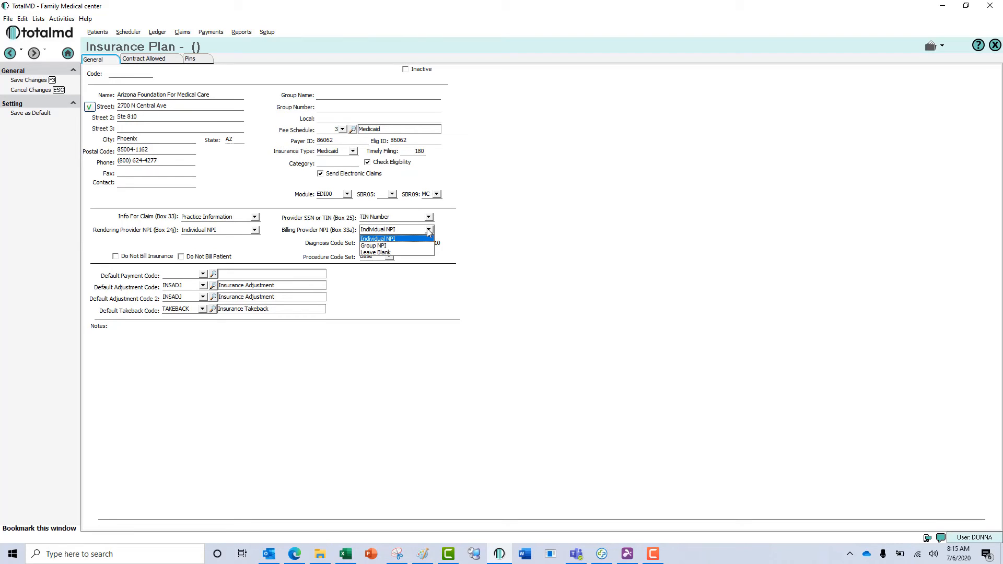
click(404, 245)
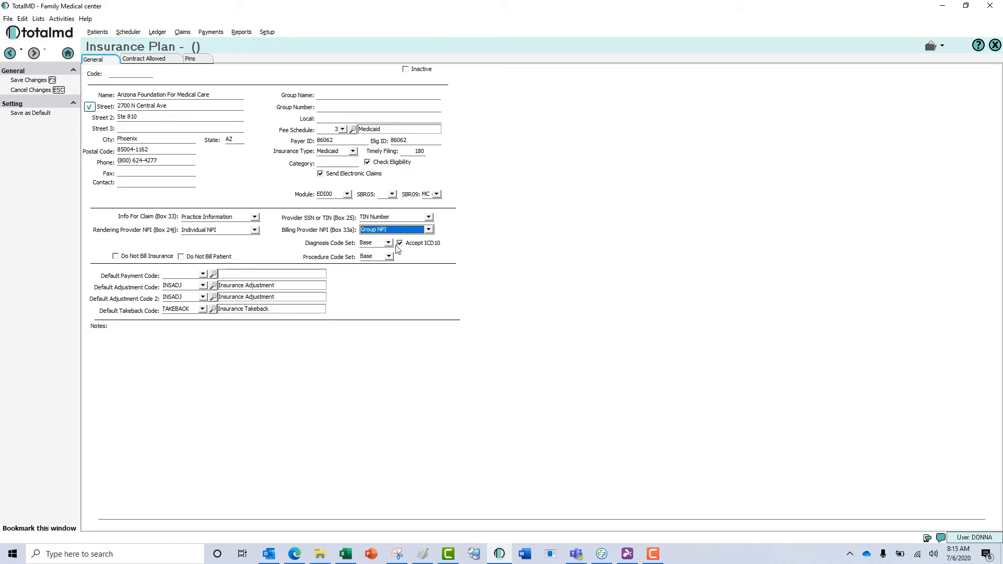
click(389, 243)
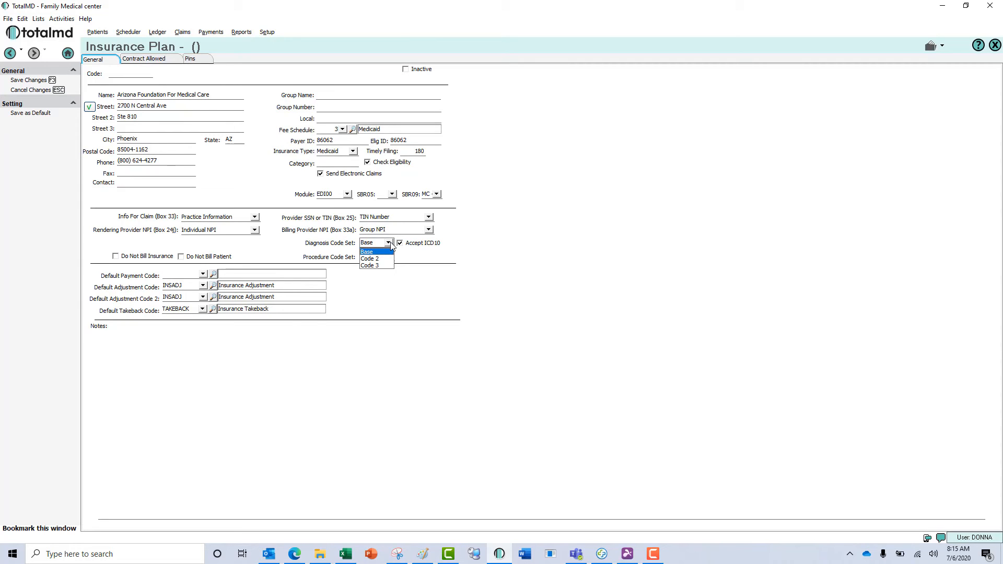
click(389, 253)
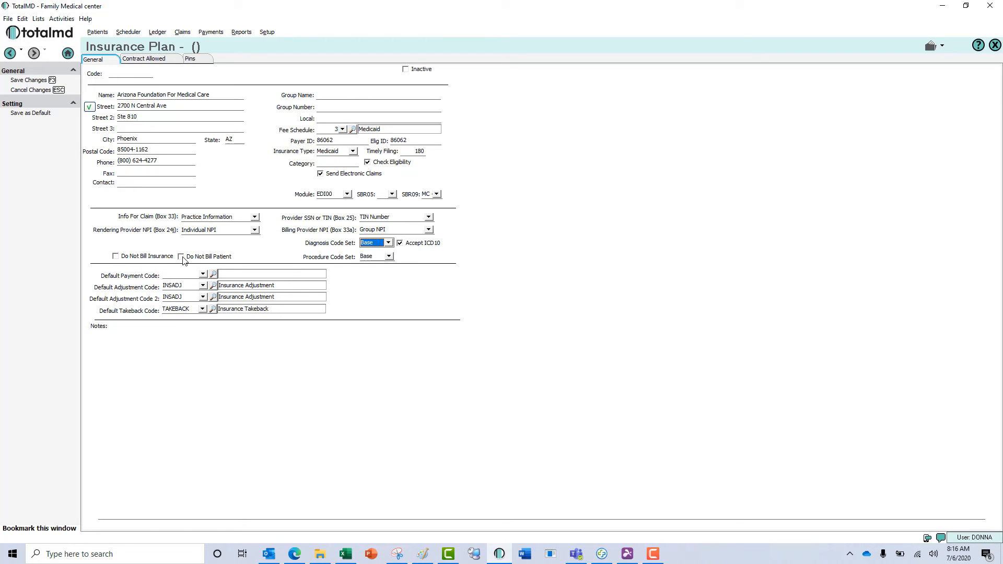
Choose INSELE (Insurance Payment - Electronic) as the plan's default payment code.
click(203, 274)
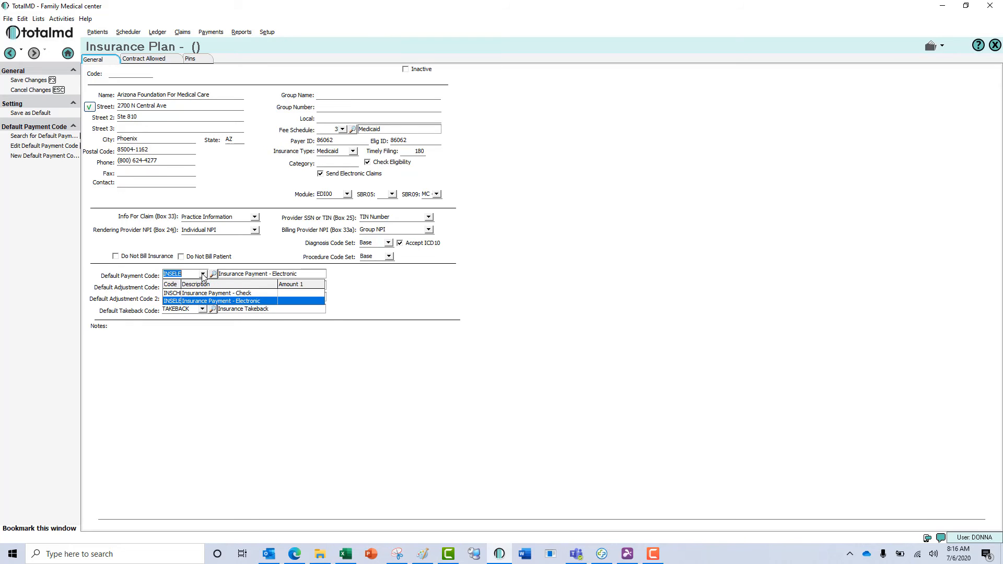
click(203, 302)
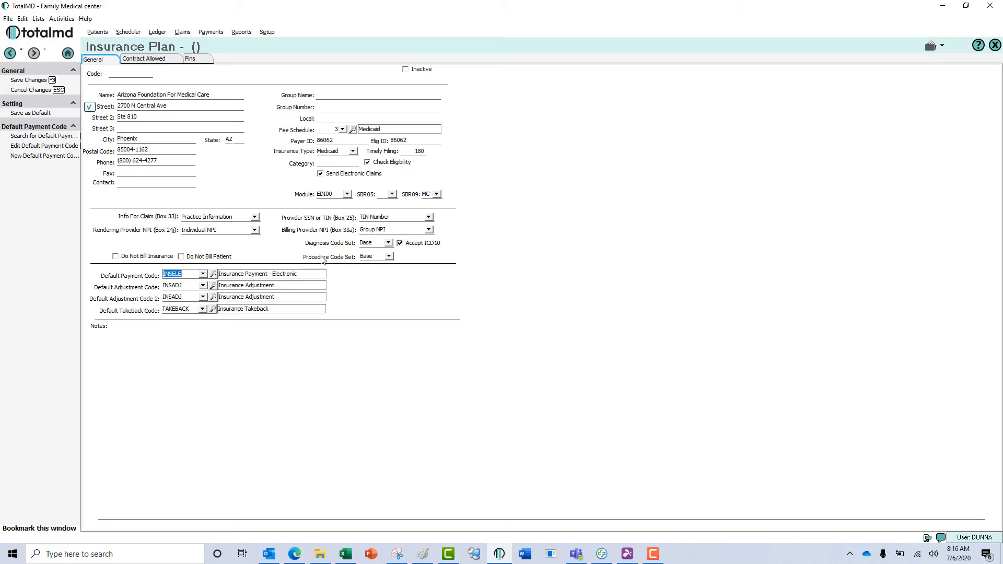
click(202, 275)
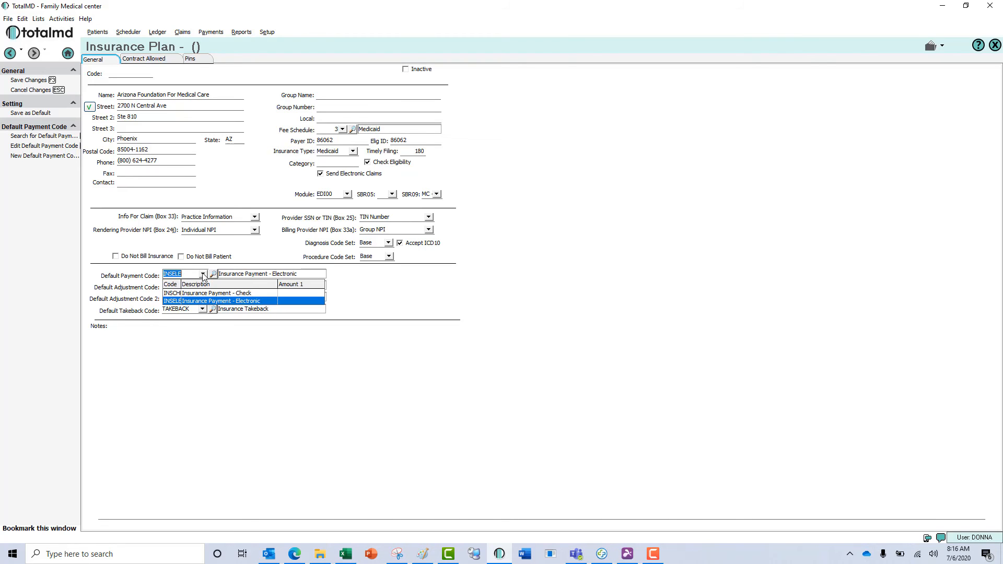
click(216, 302)
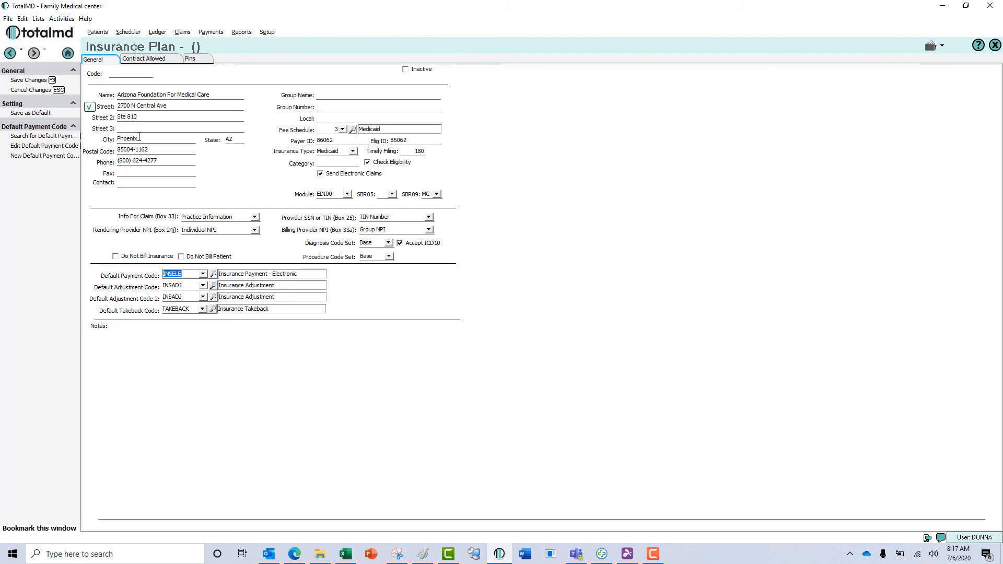
Save the plan as ARI00 and view contract allowed amounts for codes like 17380 and 71100.
click(157, 60)
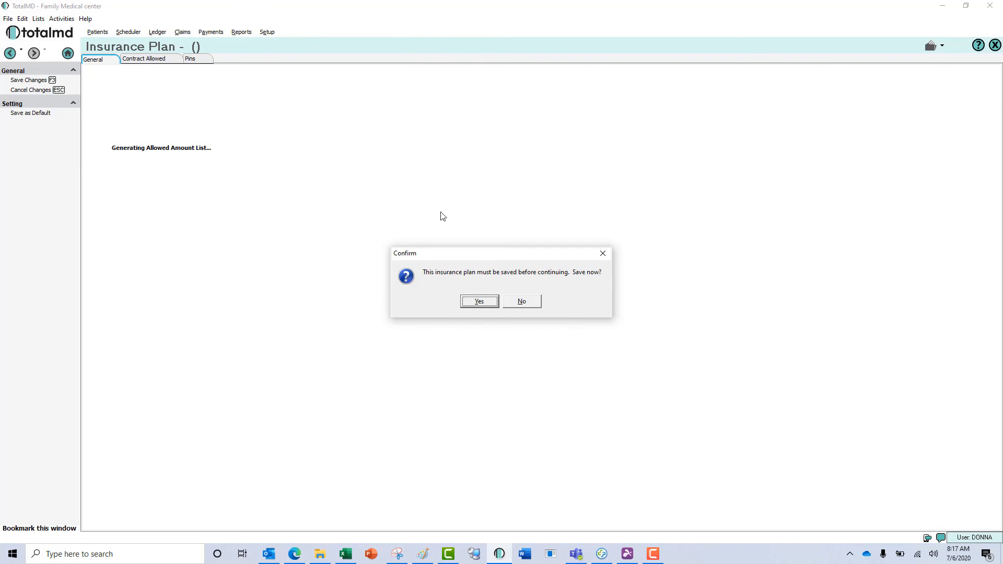
click(484, 306)
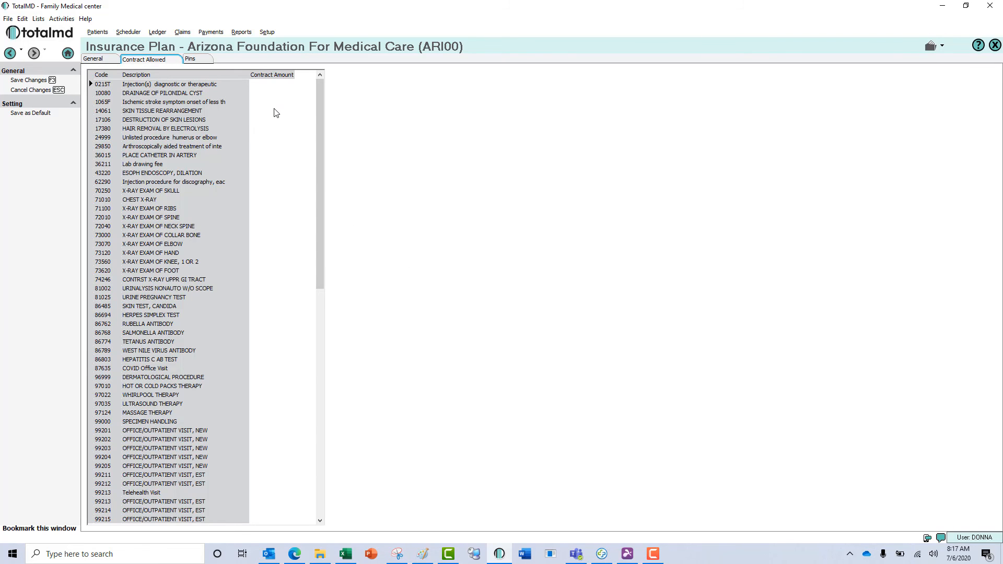
click(278, 130)
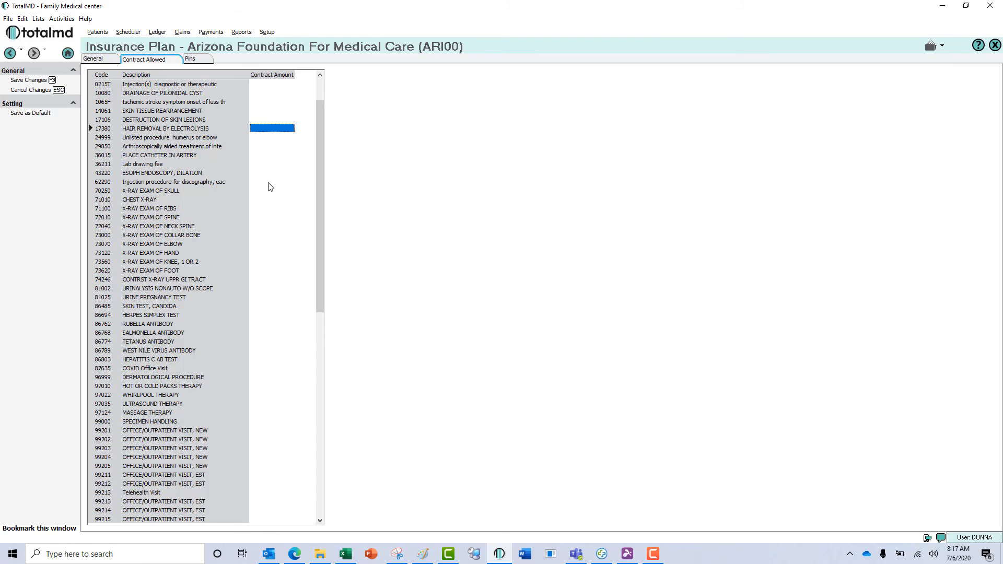
click(278, 209)
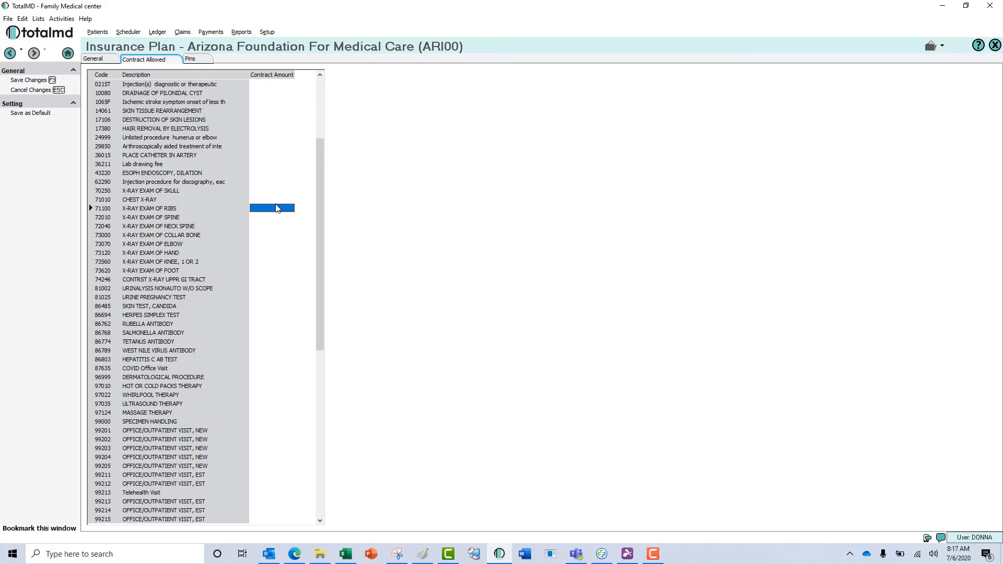
Save the plan from the Pins view and select Arizona Foundation For Medical Care in the plan list.
click(196, 62)
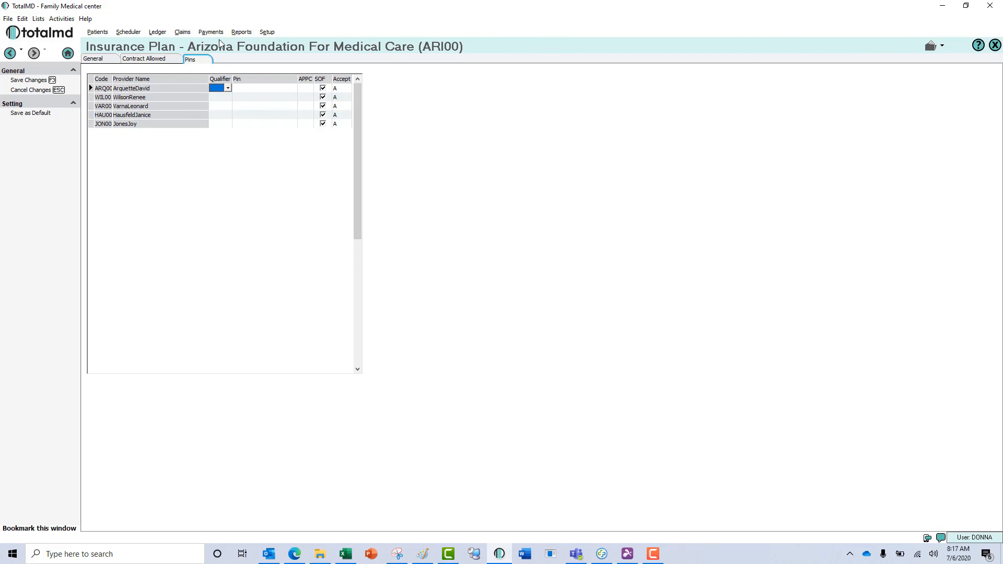
click(42, 81)
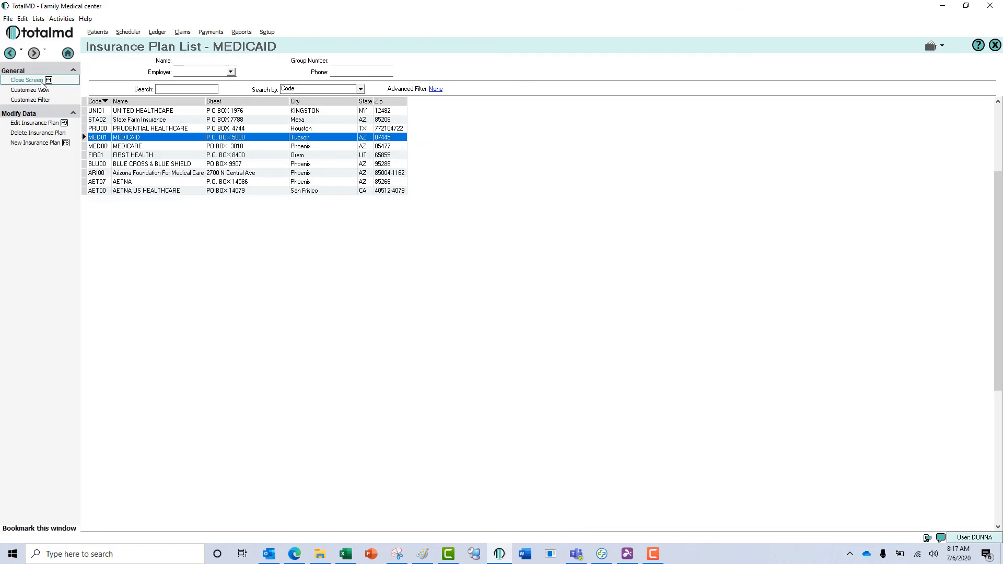
click(164, 175)
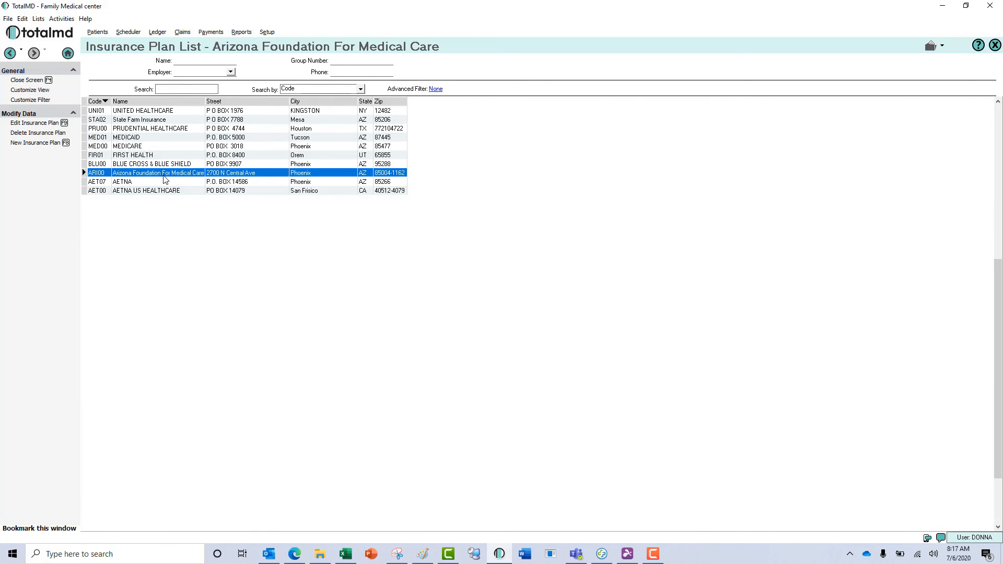